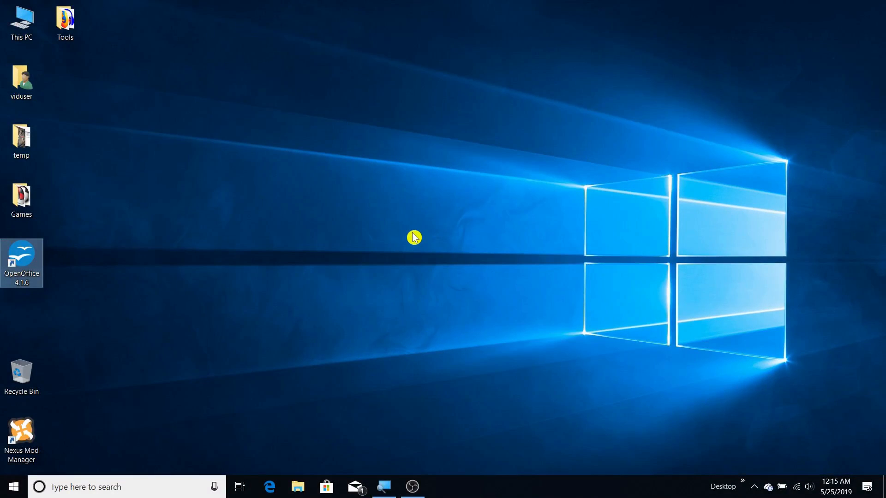
Open the Windows privacy settings and review the General privacy options.
{"action": "left_click", "coordinate": [8, 492]}
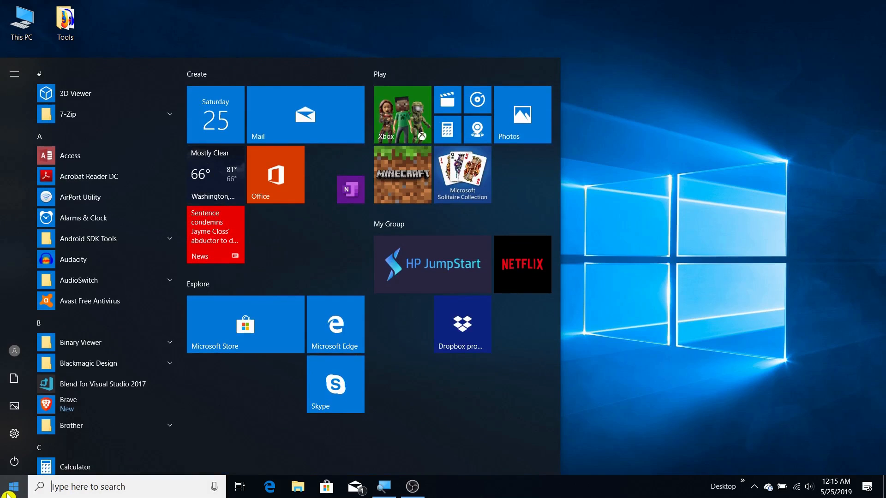
{"action": "left_click", "coordinate": [15, 437]}
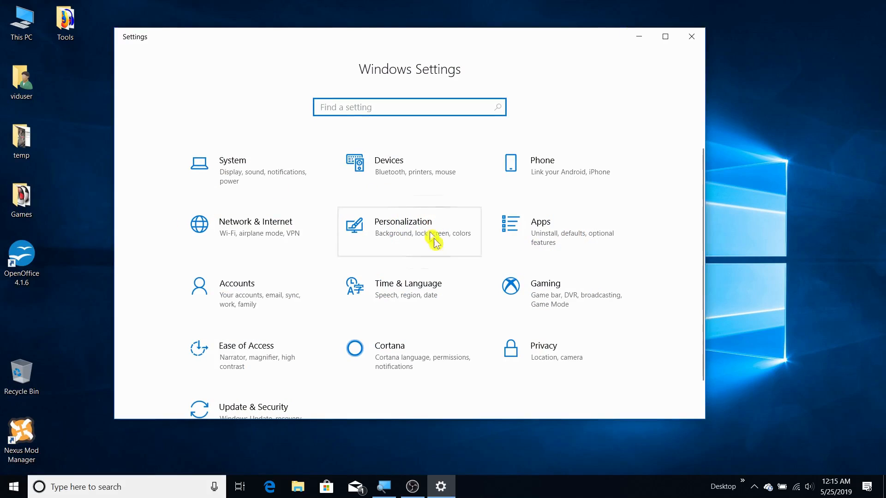
{"action": "left_click", "coordinate": [551, 357]}
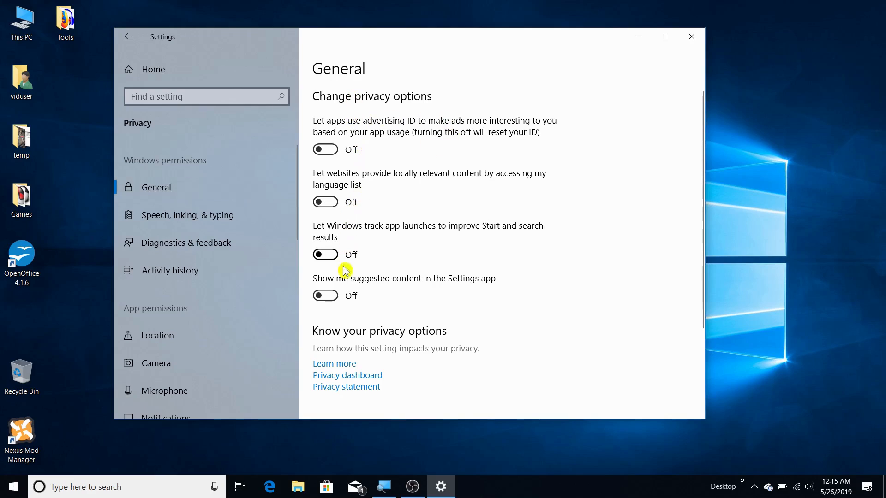
{"action": "scroll", "coordinate": [458, 233], "scroll_direction": "down", "scroll_amount": 1}
{"action": "scroll", "coordinate": [458, 232], "scroll_direction": "down", "scroll_amount": 2}
{"action": "scroll", "coordinate": [457, 233], "scroll_direction": "up", "scroll_amount": 3}
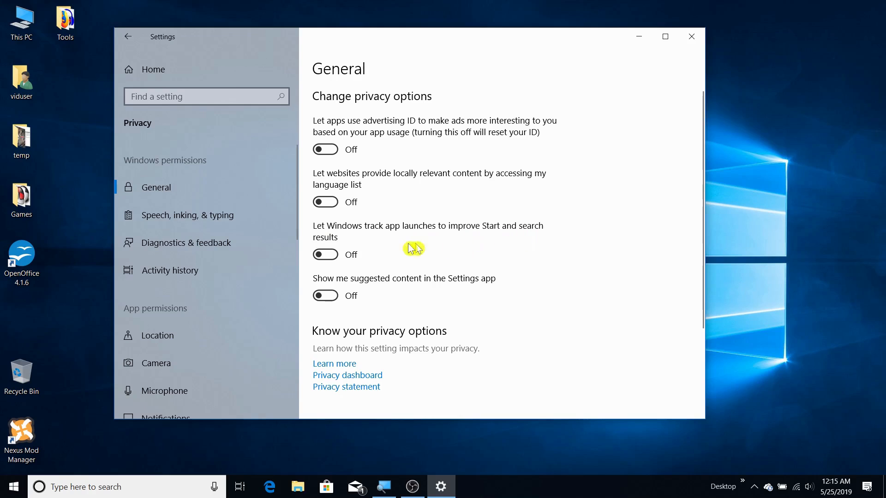
View the Start menu's apps and tiles, dismiss it, and shift the Settings window slightly.
{"action": "left_click", "coordinate": [14, 487]}
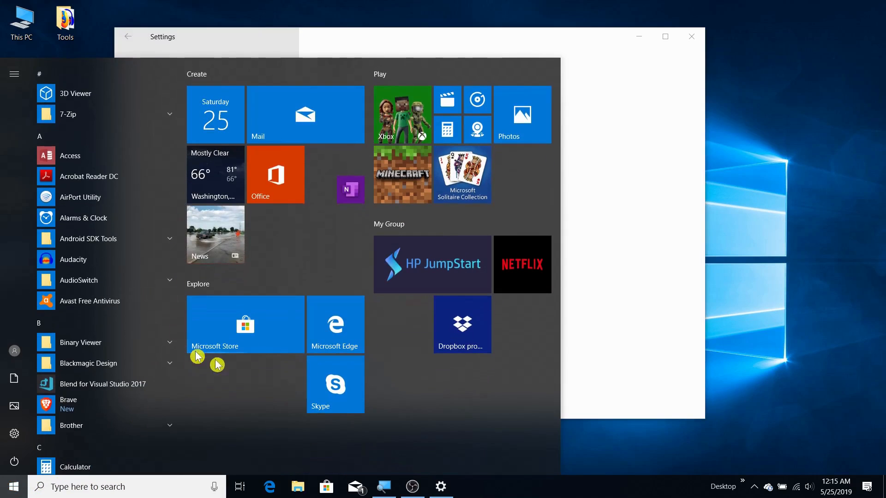
{"action": "left_click", "coordinate": [646, 197]}
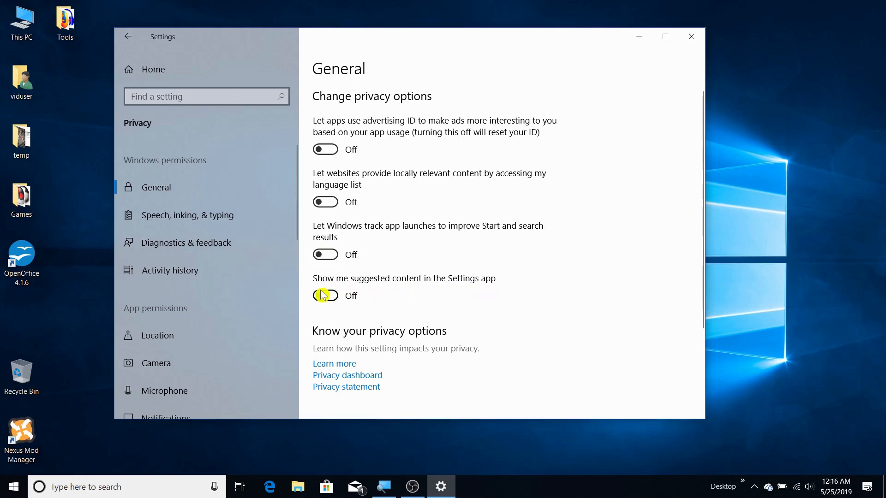
{"action": "left_click_drag", "start_coordinate": [380, 43], "coordinate": [409, 53]}
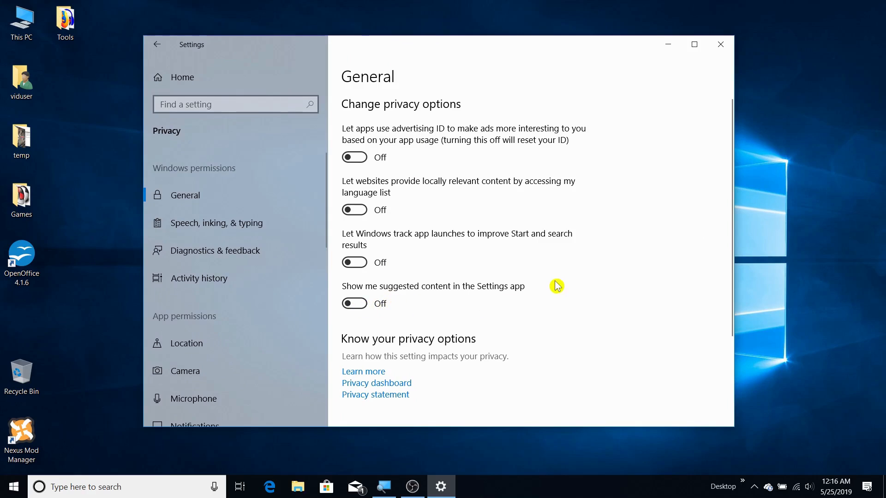
Return to the Windows Settings home page and reopen the Privacy category.
{"action": "left_click", "coordinate": [157, 44]}
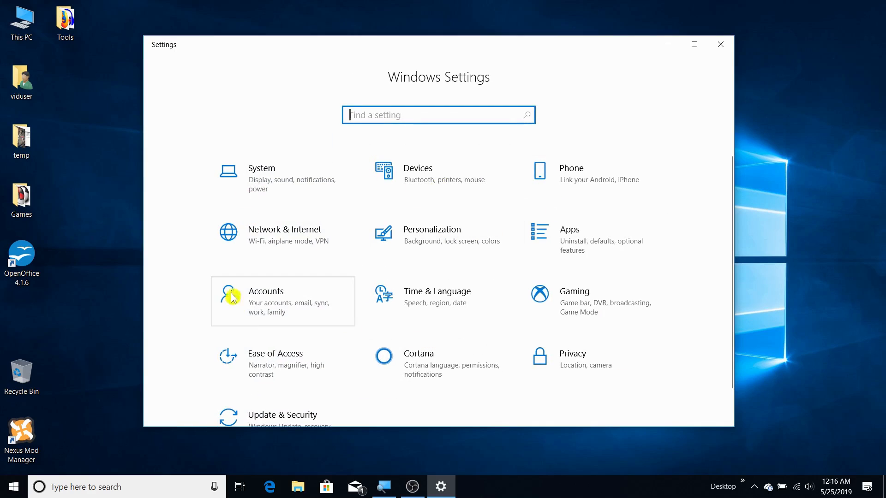
{"action": "scroll", "coordinate": [276, 231], "scroll_direction": "down", "scroll_amount": 1}
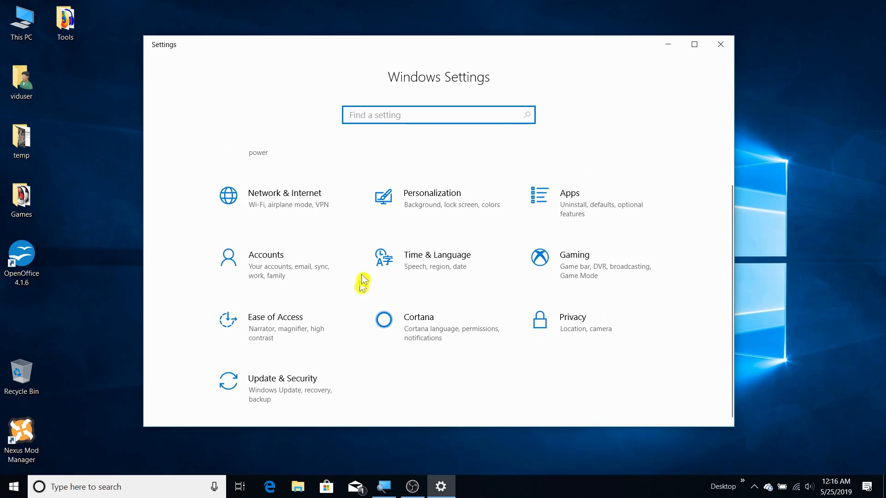
{"action": "left_click", "coordinate": [582, 333]}
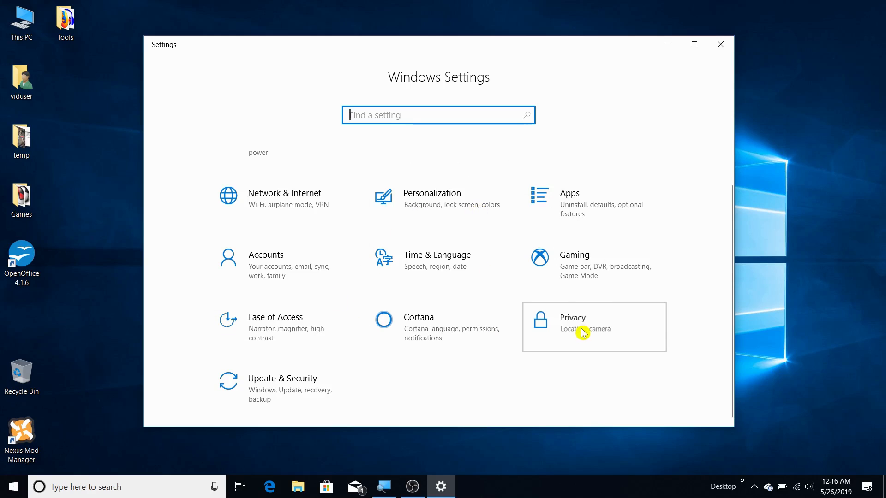
View the Speech, inking, & typing privacy page and try a Windows search for "open".
{"action": "left_click", "coordinate": [214, 222]}
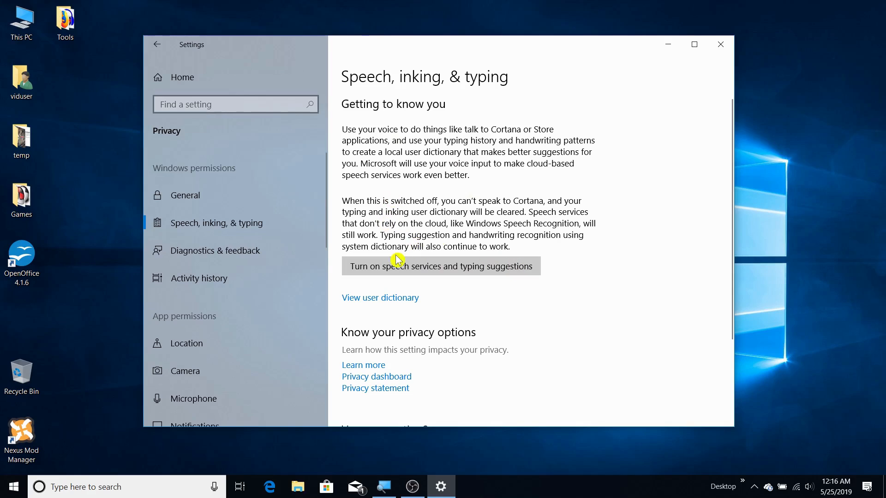
{"action": "left_click", "coordinate": [118, 488]}
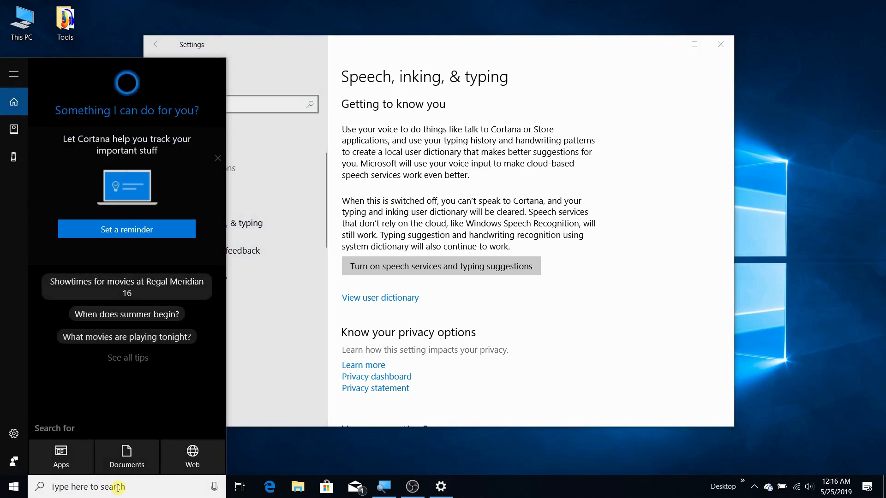
{"action": "type", "text": "open"}
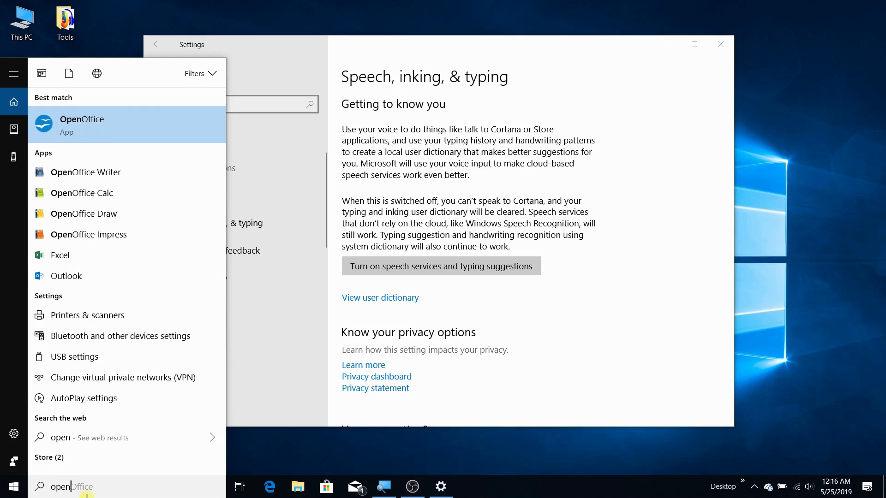
{"action": "left_click", "coordinate": [496, 189]}
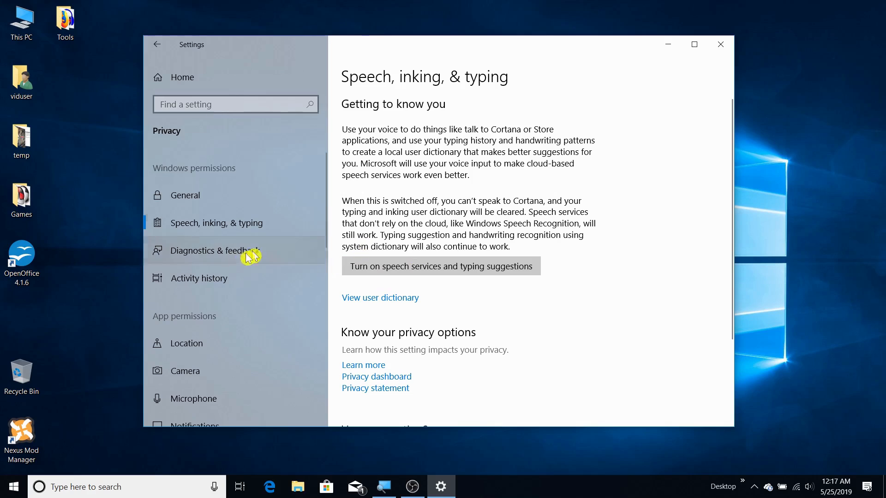
Review the Basic and Full diagnostic data options under Diagnostics & feedback.
{"action": "left_click", "coordinate": [229, 254]}
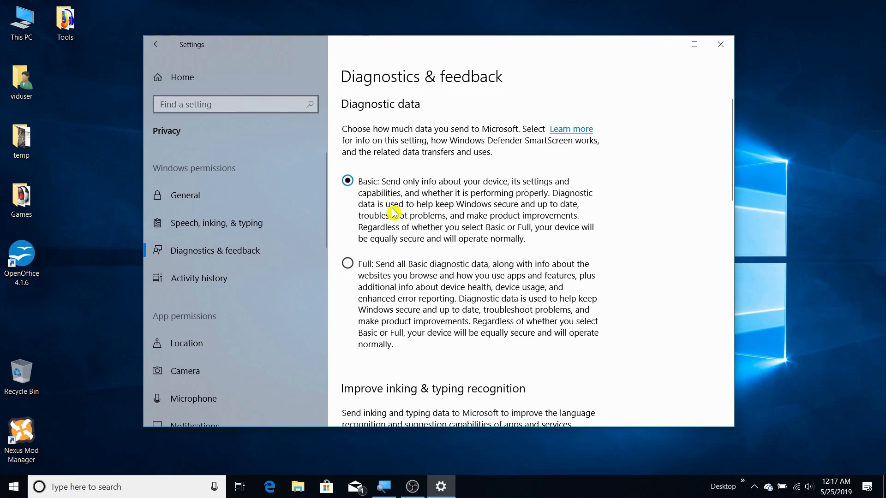
{"action": "scroll", "coordinate": [419, 215], "scroll_direction": "down", "scroll_amount": 1}
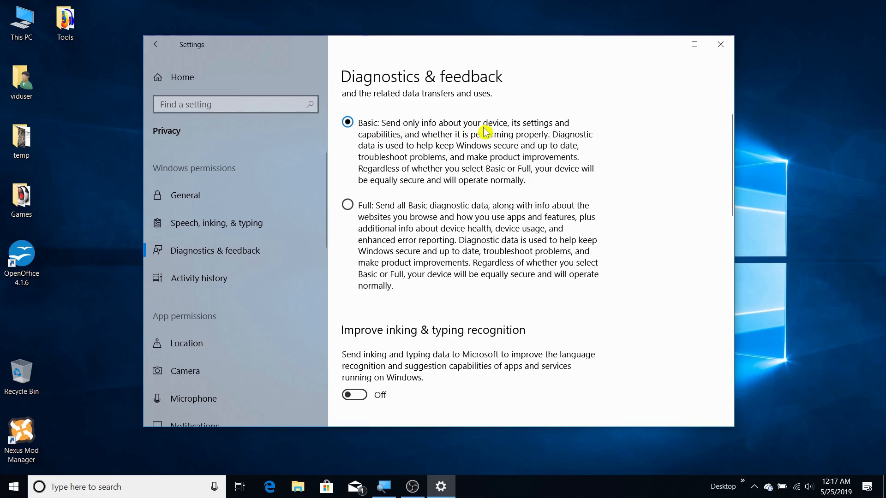
{"action": "scroll", "coordinate": [439, 160], "scroll_direction": "up", "scroll_amount": 1}
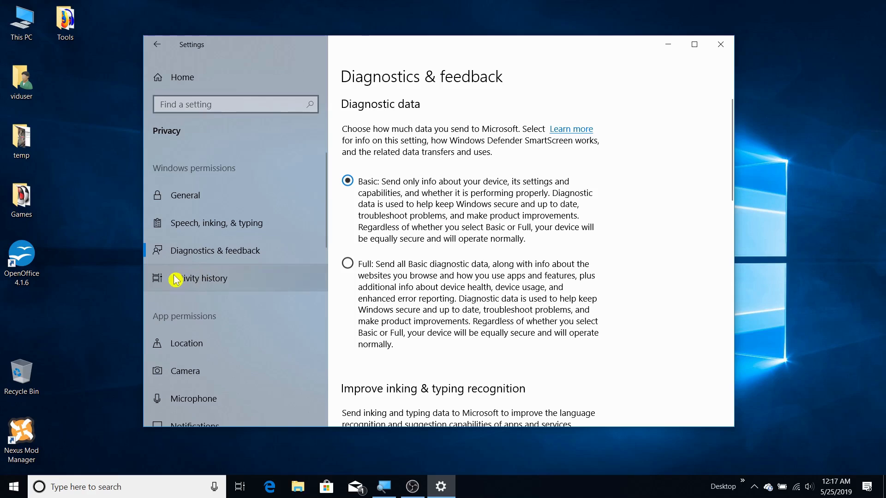
Open the Activity history privacy page and review its collection and cloud sync options.
{"action": "left_click", "coordinate": [189, 278]}
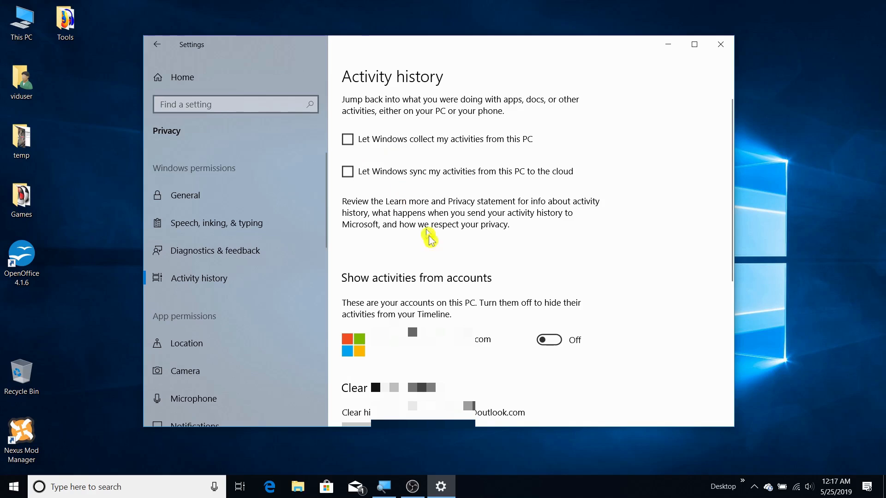
{"action": "scroll", "coordinate": [511, 230], "scroll_direction": "down", "scroll_amount": 1}
{"action": "scroll", "coordinate": [512, 231], "scroll_direction": "up", "scroll_amount": 1}
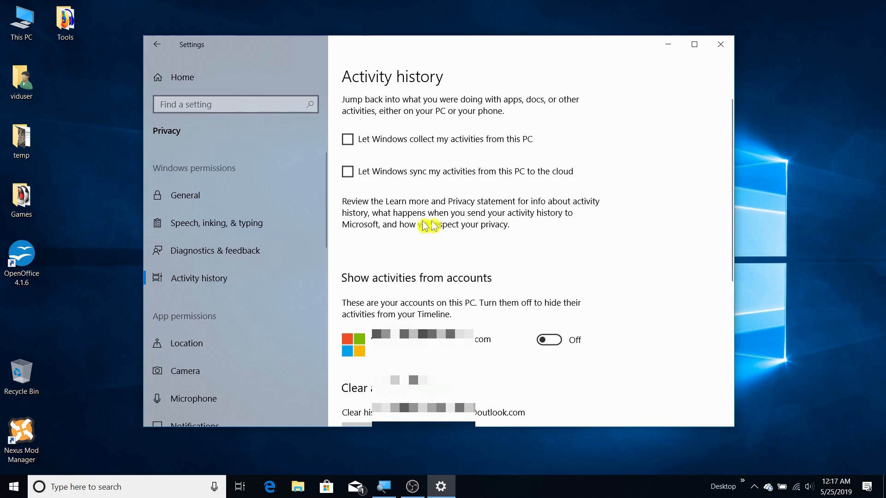
Inspect the open windows in Task View and return to the desktop with the Settings window.
{"action": "left_click", "coordinate": [239, 492]}
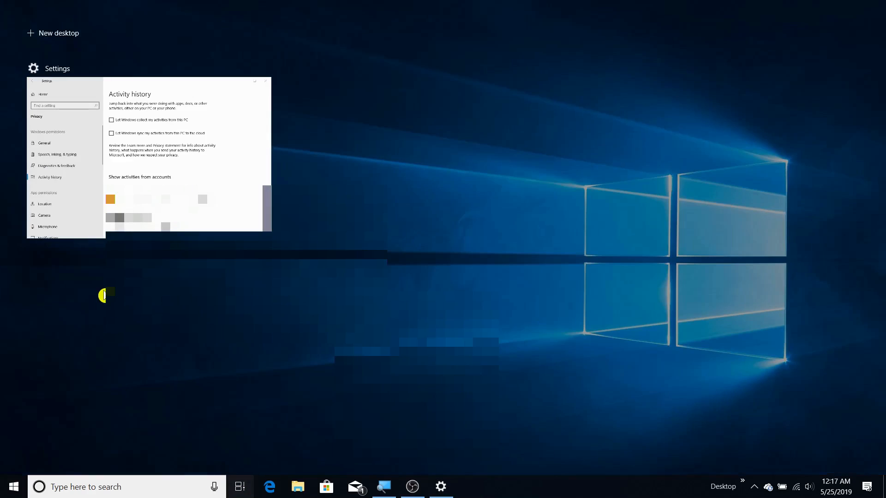
{"action": "left_click", "coordinate": [103, 296]}
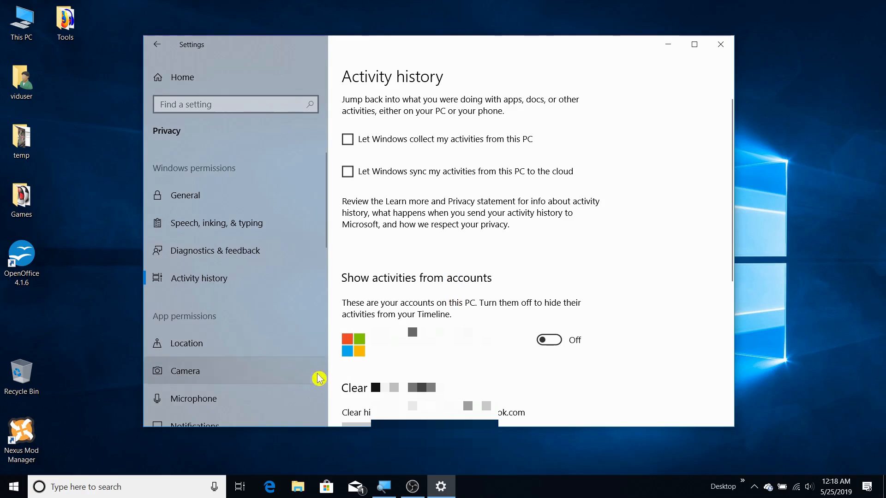
{"action": "left_click", "coordinate": [239, 486]}
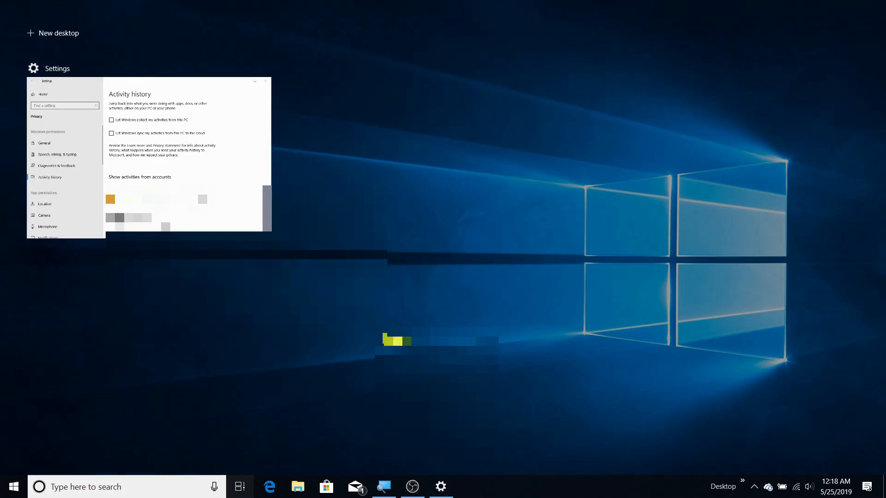
{"action": "left_click", "coordinate": [436, 360]}
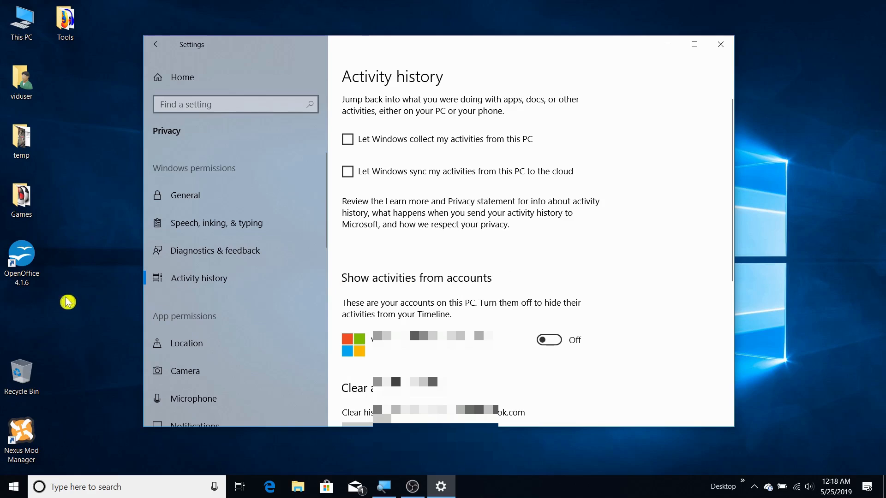
{"action": "left_click", "coordinate": [22, 257]}
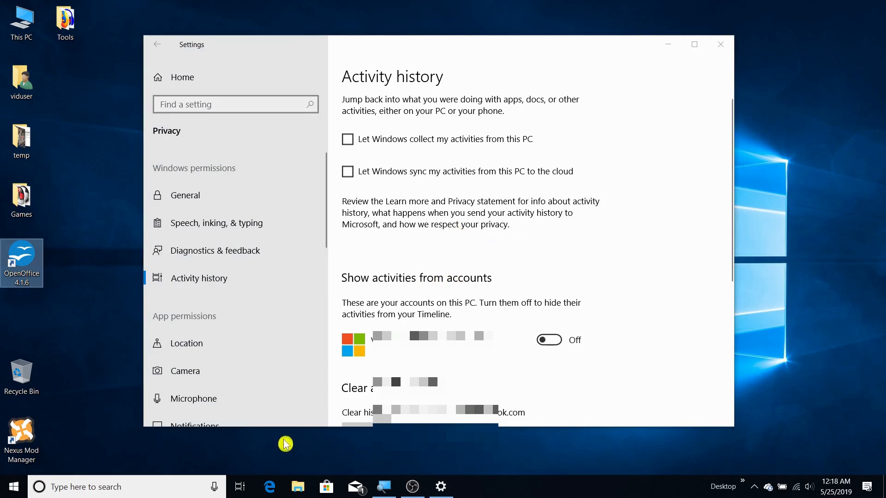
{"action": "left_click", "coordinate": [242, 486]}
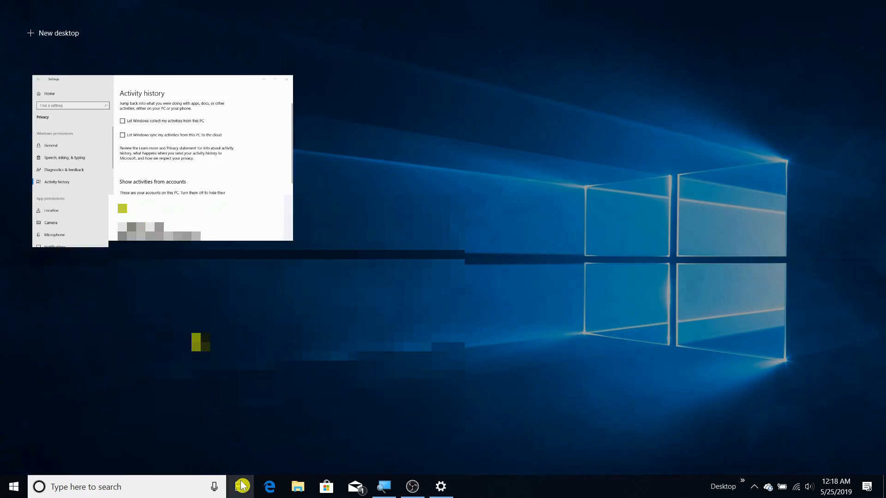
{"action": "left_click", "coordinate": [476, 320]}
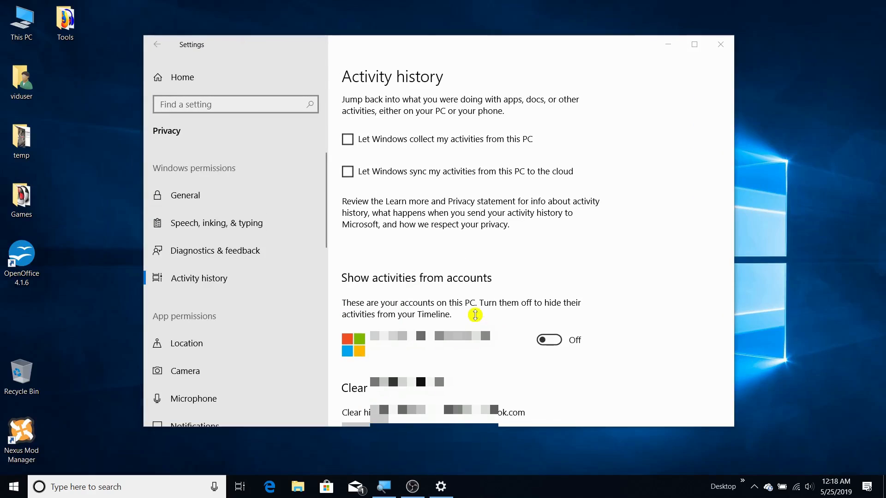
{"action": "left_click", "coordinate": [14, 255]}
{"action": "left_click", "coordinate": [99, 267]}
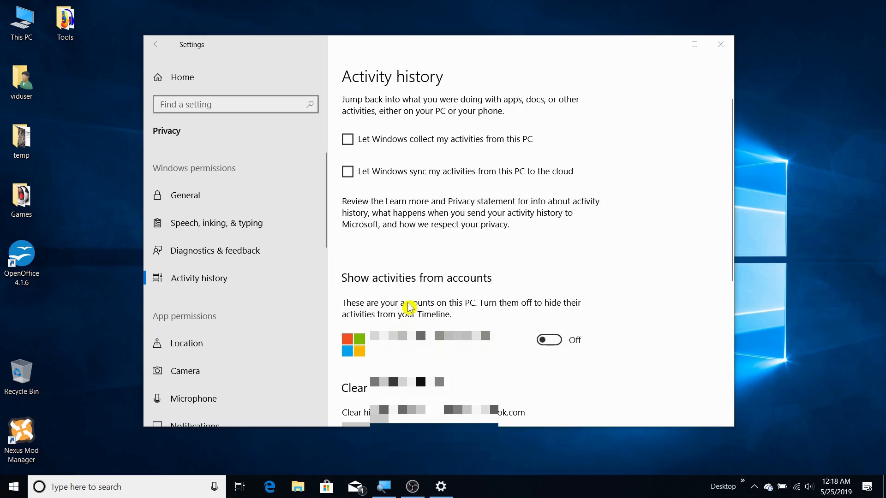
Examine the account activity and clear-history options further down the Activity history page.
{"action": "scroll", "coordinate": [411, 277], "scroll_direction": "down", "scroll_amount": 3}
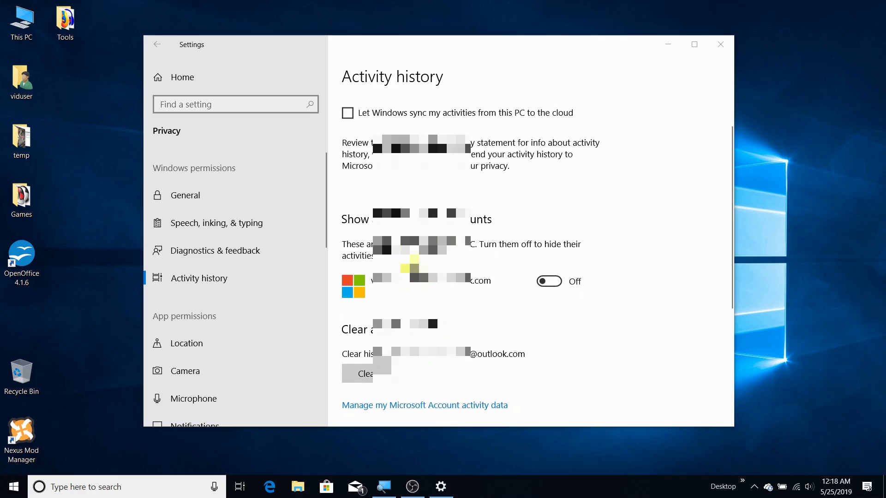
{"action": "scroll", "coordinate": [462, 258], "scroll_direction": "down", "scroll_amount": 2}
{"action": "scroll", "coordinate": [526, 229], "scroll_direction": "up", "scroll_amount": 5}
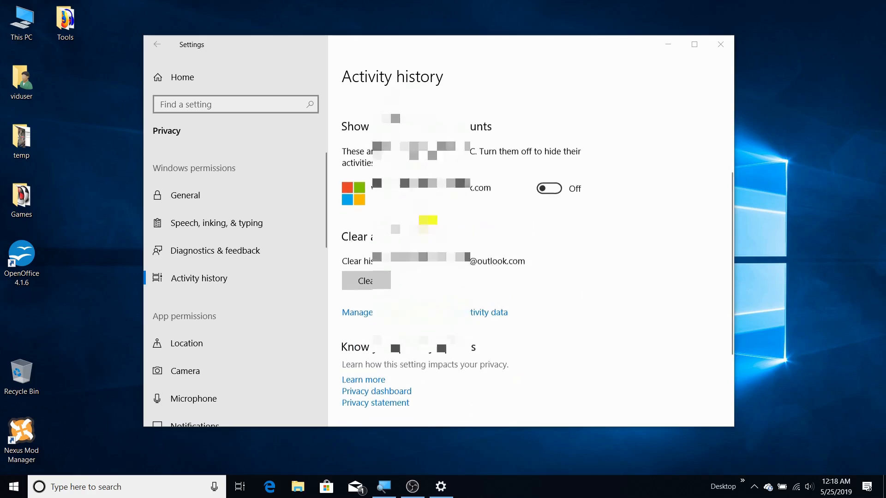
View the Location, Camera and Microphone app permission pages, ending on Location.
{"action": "scroll", "coordinate": [256, 226], "scroll_direction": "down", "scroll_amount": 2}
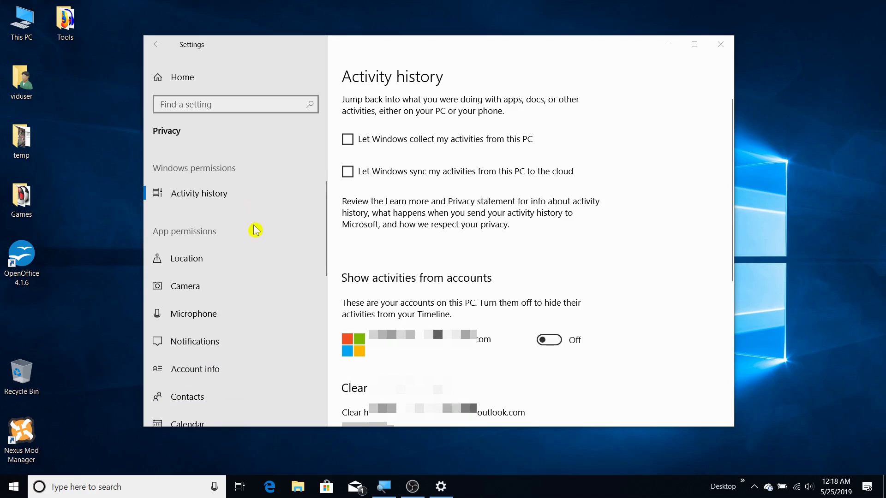
{"action": "left_click", "coordinate": [178, 259]}
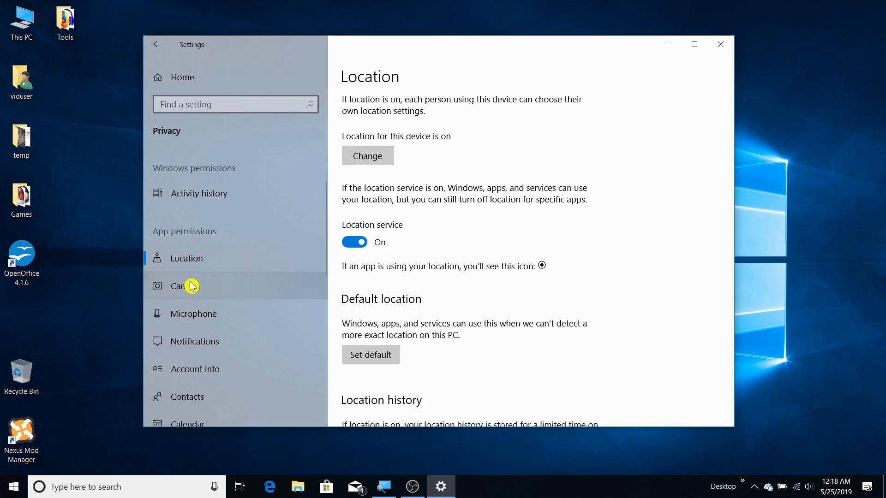
{"action": "left_click", "coordinate": [193, 287]}
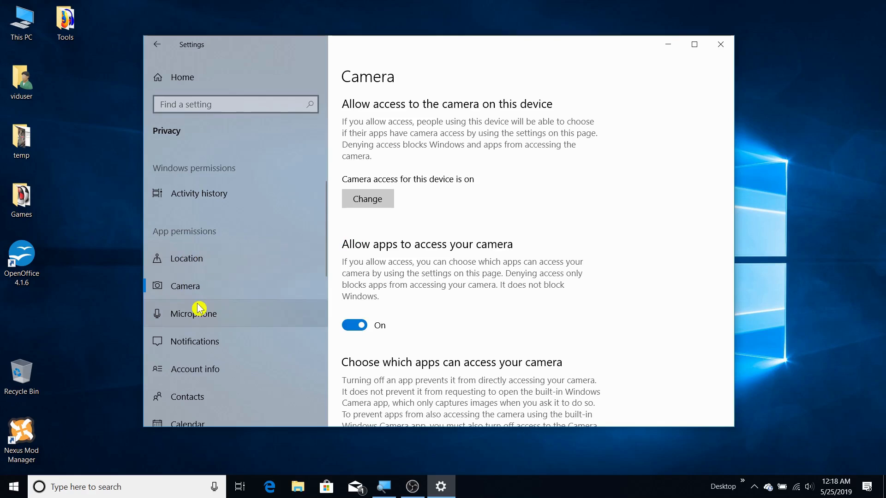
{"action": "left_click", "coordinate": [184, 259]}
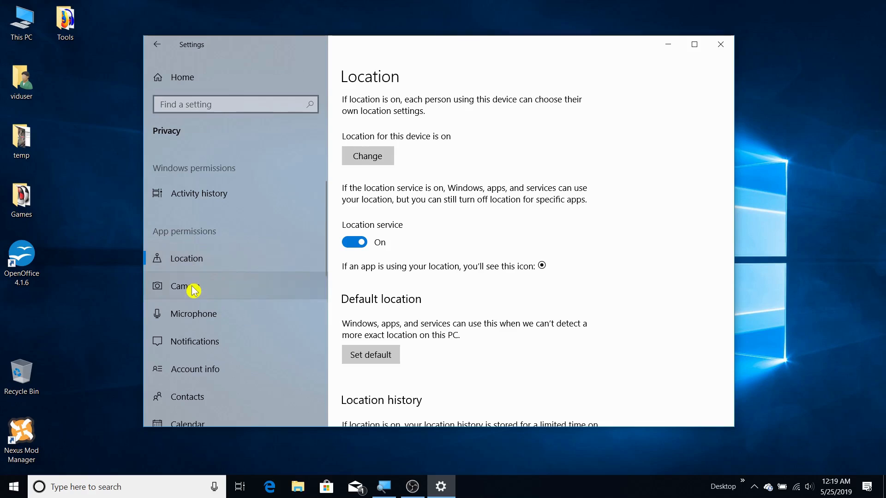
{"action": "left_click", "coordinate": [193, 287]}
{"action": "left_click", "coordinate": [194, 313]}
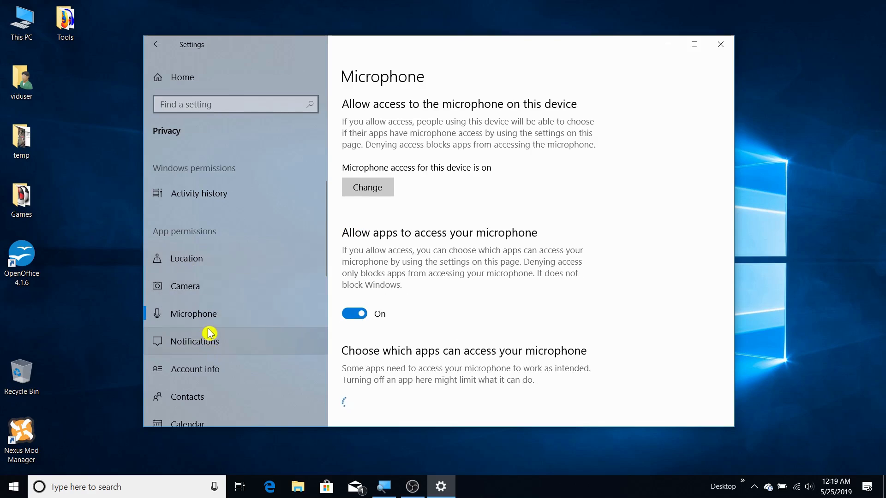
{"action": "left_click", "coordinate": [198, 260]}
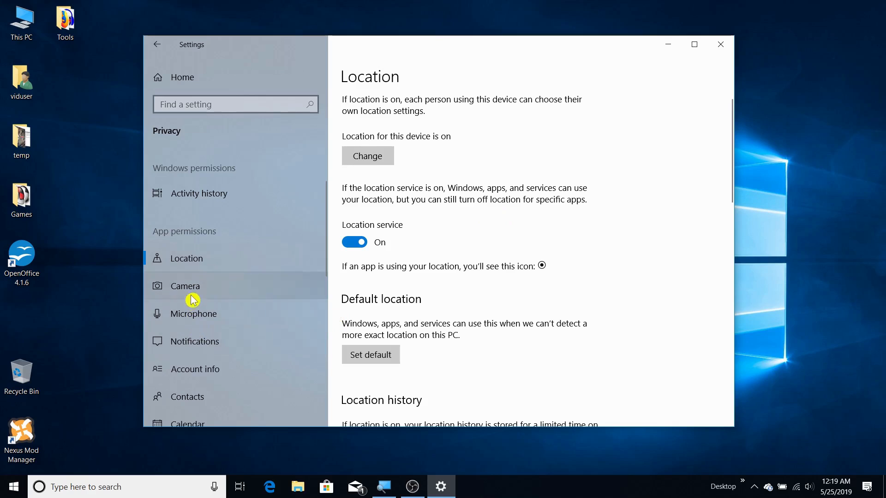
View the Microphone permission page, then open the Camera page and review its device and app access options.
{"action": "left_click", "coordinate": [217, 288]}
{"action": "left_click", "coordinate": [201, 315]}
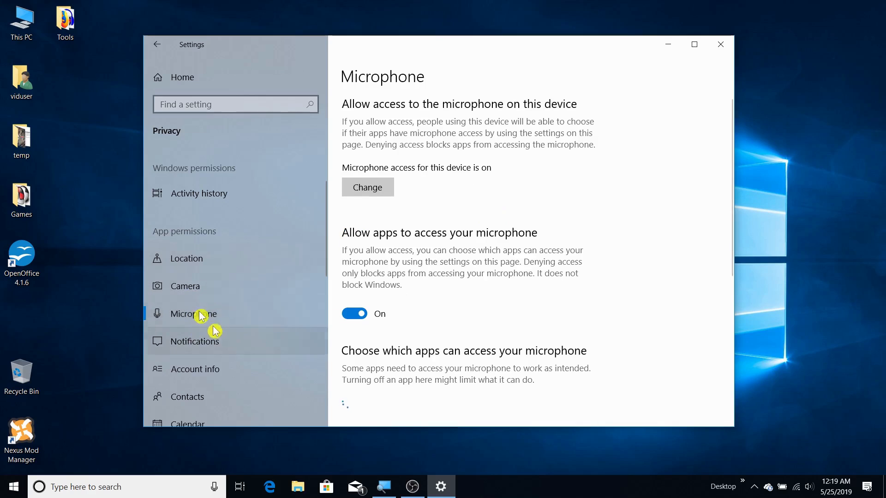
{"action": "left_click", "coordinate": [192, 287]}
{"action": "scroll", "coordinate": [490, 234], "scroll_direction": "down", "scroll_amount": 5}
{"action": "scroll", "coordinate": [496, 239], "scroll_direction": "up", "scroll_amount": 5}
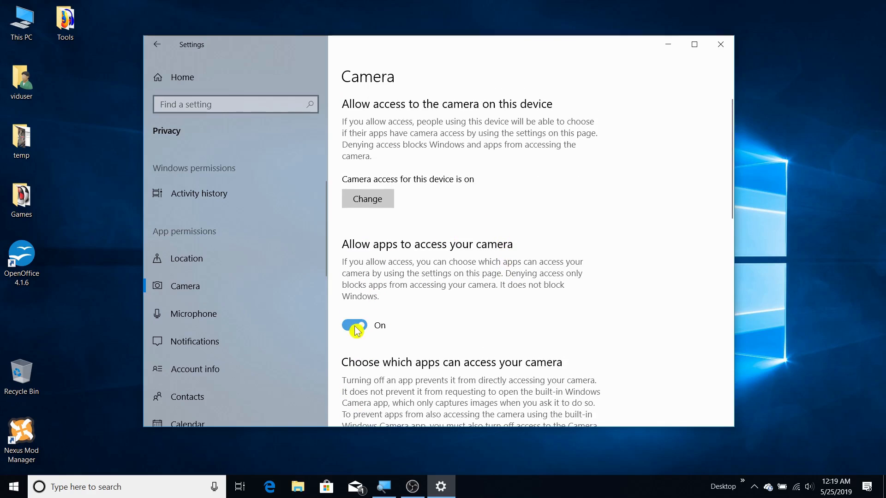
Examine the individual app permissions for camera access through to the privacy links ending the Camera page.
{"action": "scroll", "coordinate": [518, 276], "scroll_direction": "down", "scroll_amount": 8}
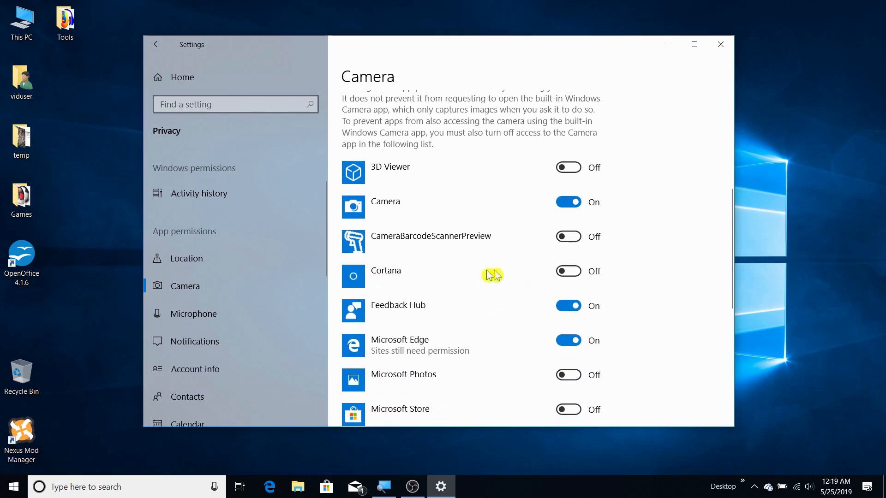
{"action": "scroll", "coordinate": [480, 259], "scroll_direction": "down", "scroll_amount": 2}
{"action": "scroll", "coordinate": [481, 259], "scroll_direction": "down", "scroll_amount": 3}
{"action": "scroll", "coordinate": [482, 263], "scroll_direction": "up", "scroll_amount": 8}
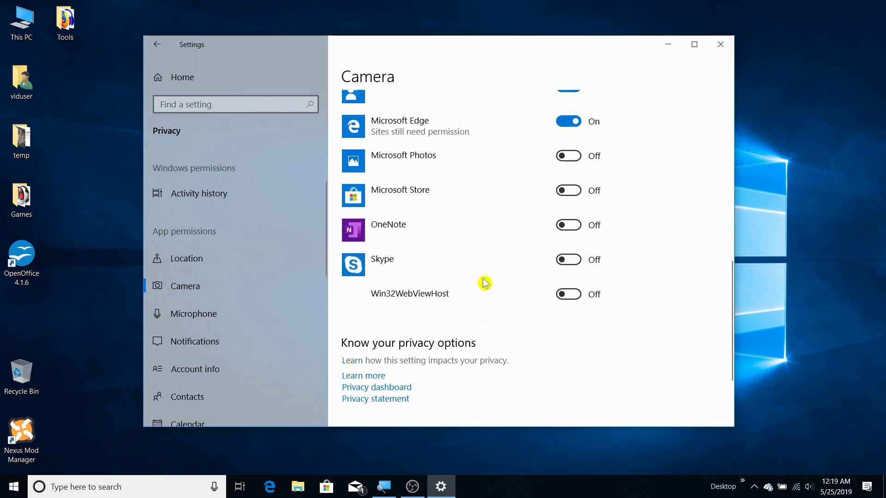
Look through the remaining app permission categories, from Notifications to Videos, and return to the Camera entry.
{"action": "scroll", "coordinate": [235, 264], "scroll_direction": "down", "scroll_amount": 1}
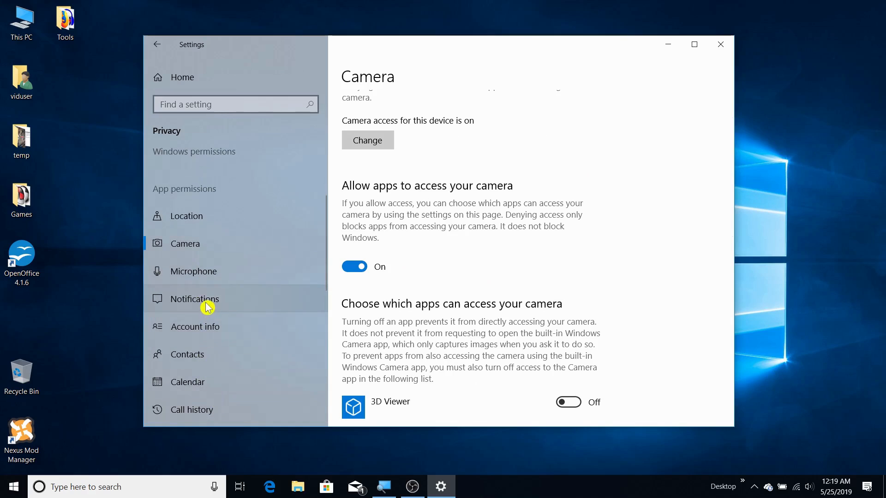
{"action": "scroll", "coordinate": [205, 289], "scroll_direction": "up", "scroll_amount": 3}
{"action": "scroll", "coordinate": [221, 289], "scroll_direction": "down", "scroll_amount": 8}
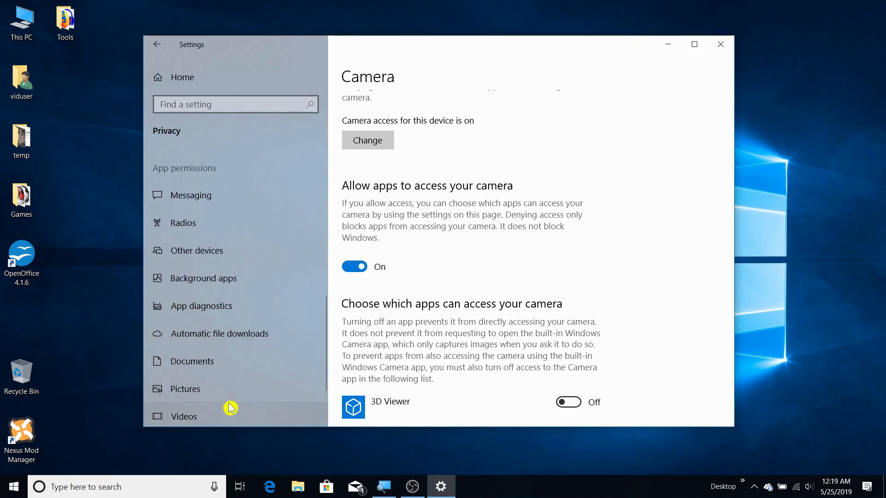
{"action": "scroll", "coordinate": [263, 328], "scroll_direction": "up", "scroll_amount": 5}
{"action": "scroll", "coordinate": [255, 315], "scroll_direction": "up", "scroll_amount": 3}
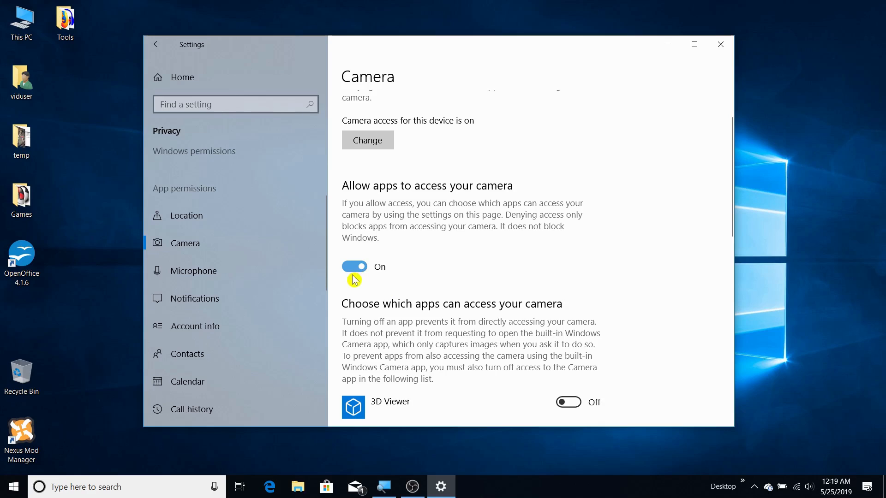
Return to the main Windows Settings page and close the Settings window.
{"action": "left_click", "coordinate": [157, 45]}
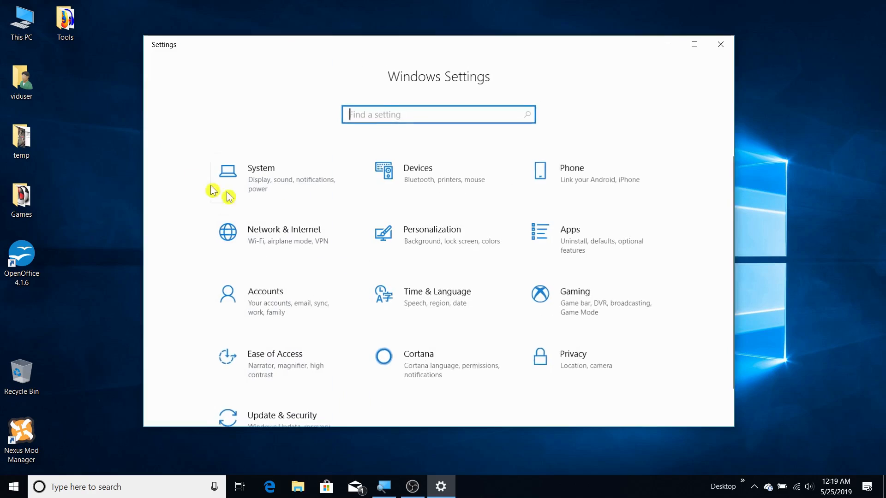
{"action": "left_click", "coordinate": [720, 45]}
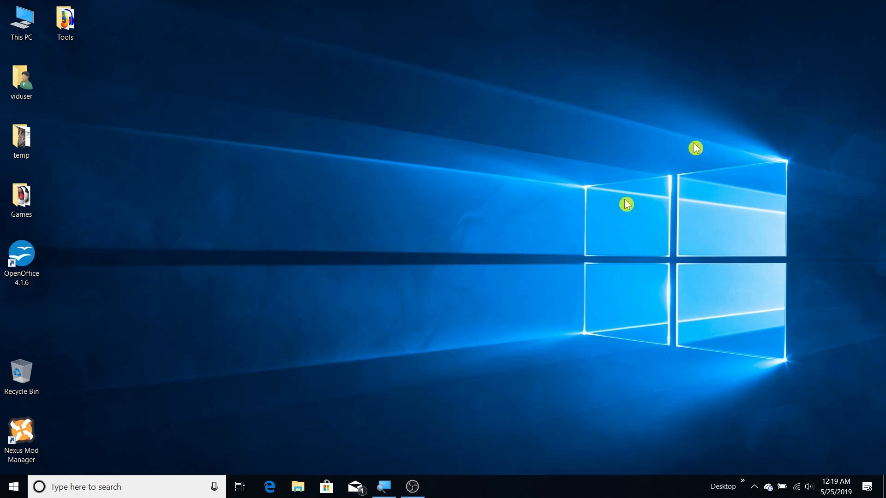